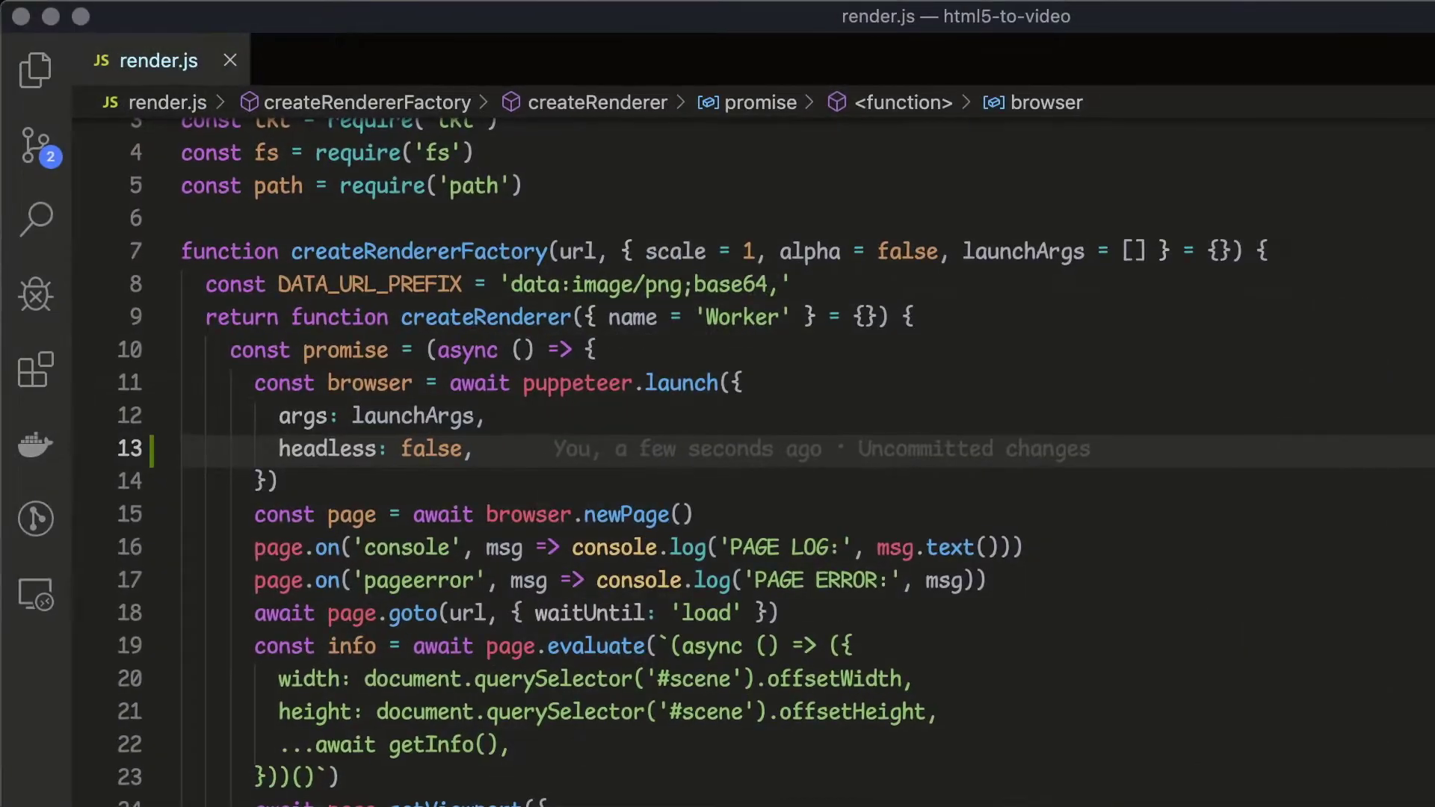
- Delete 'headless: false,' from line 13 of the puppeteer.launch options in render.js
key(BackSpace)
key(BackSpace)
key(BackSpace)
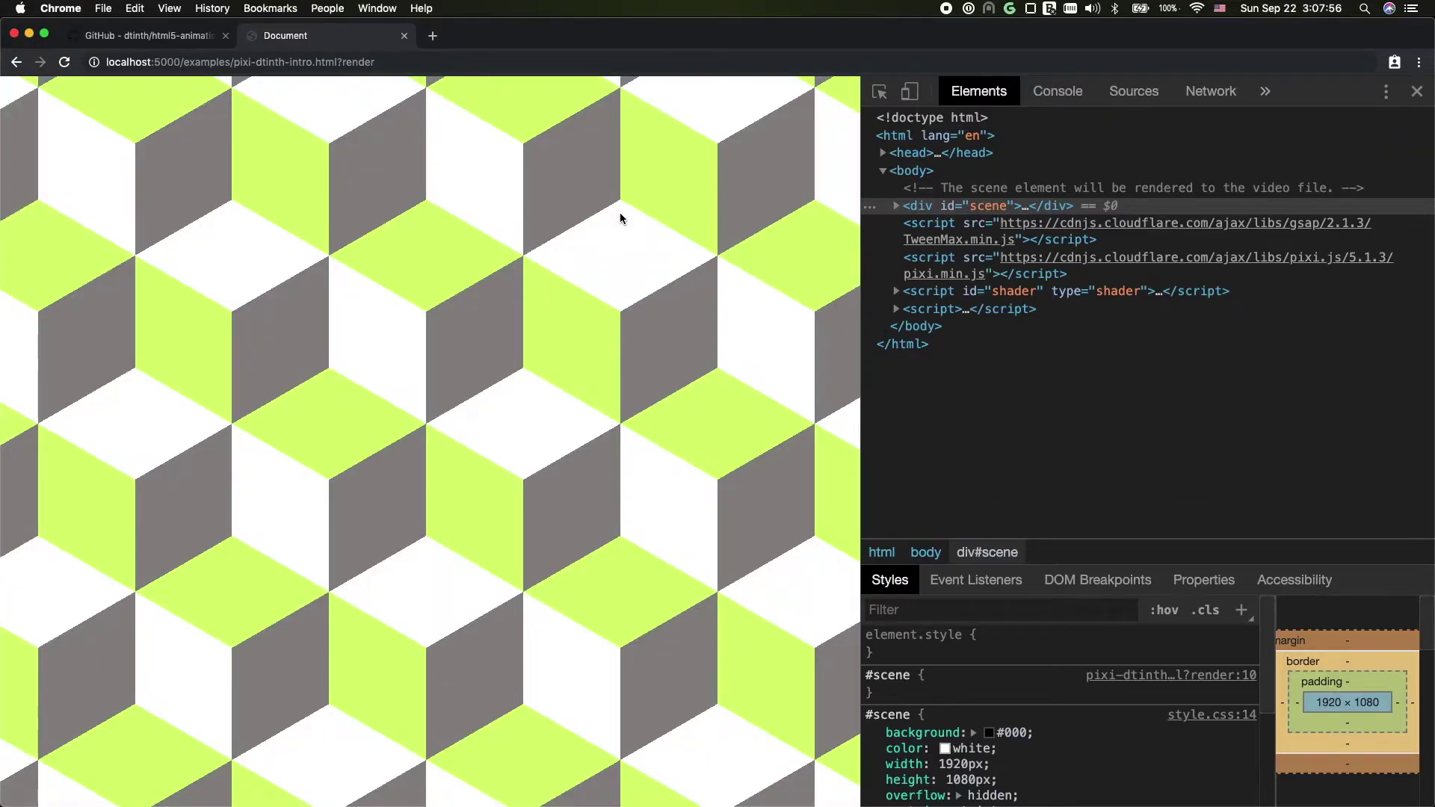
- Zoom the demo page to 50% and expand its last inline <script> in Elements
key(super+minus)
key(super+minus)
key(super+minus)
key(super+minus)
key(super+minus)
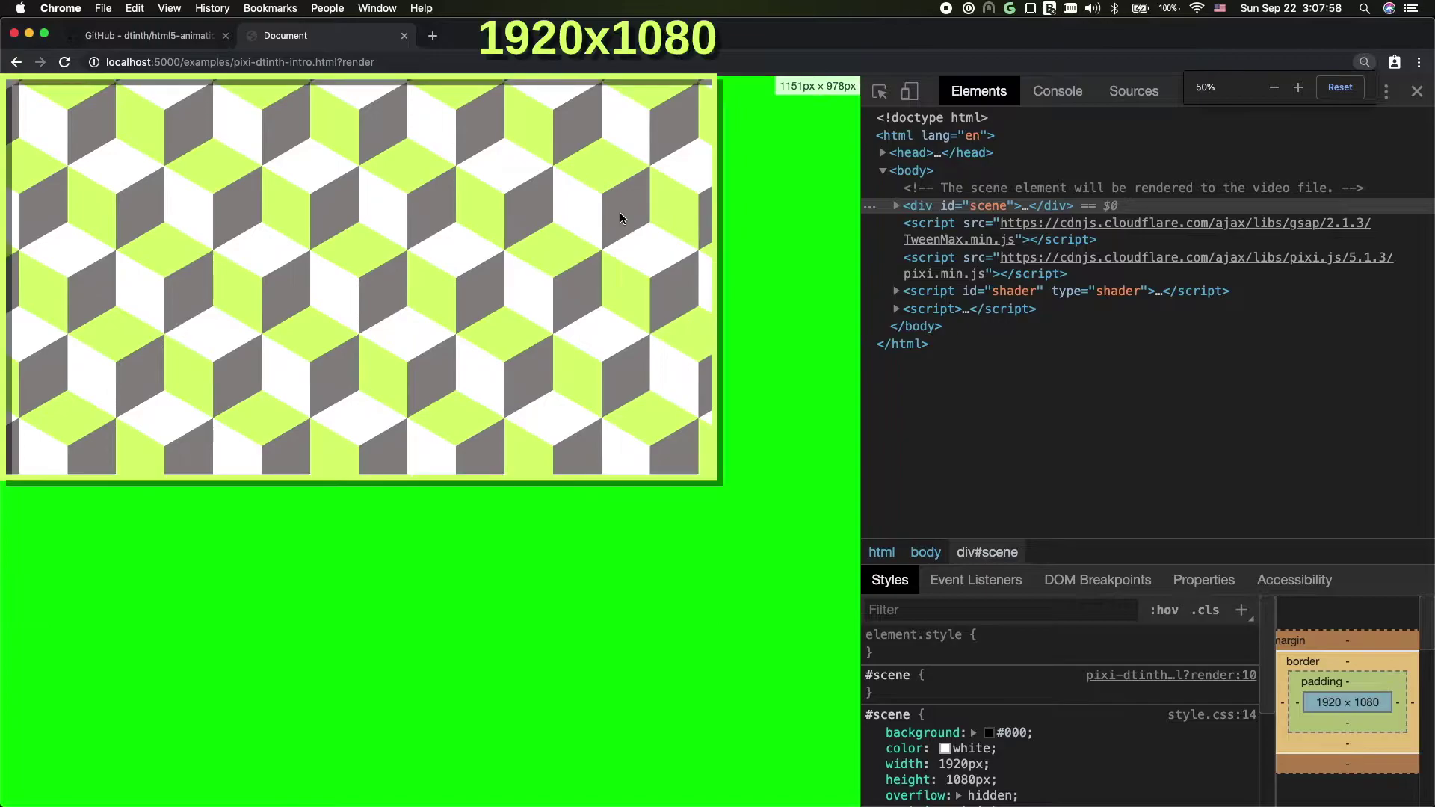
click(896, 309)
scroll(944, 331, down, 10)
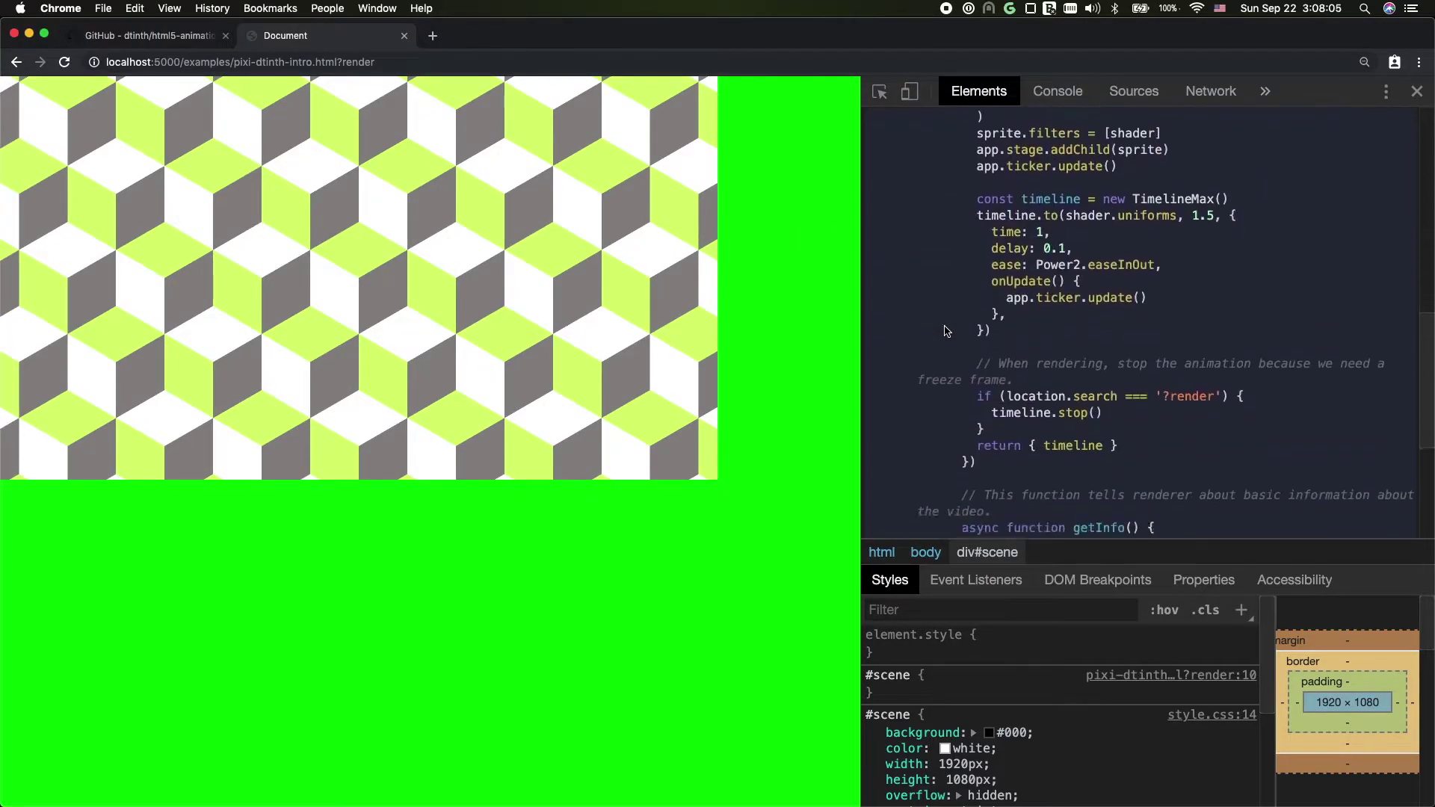
scroll(944, 331, down, 5)
scroll(945, 331, down, 2)
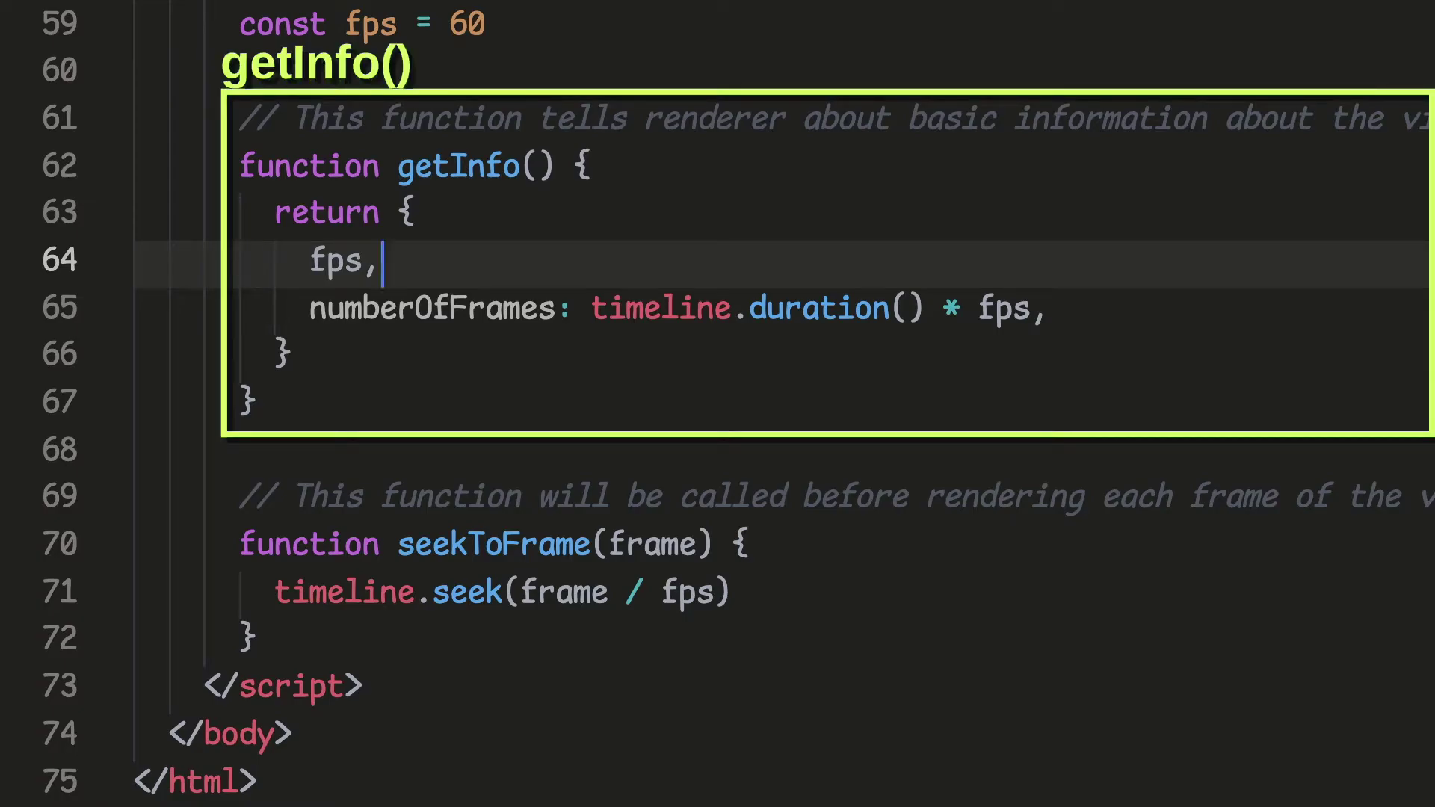
- Check the fps and numberOfFrames from getInfo, then complete a seekToFrame call
key(shift+Home)
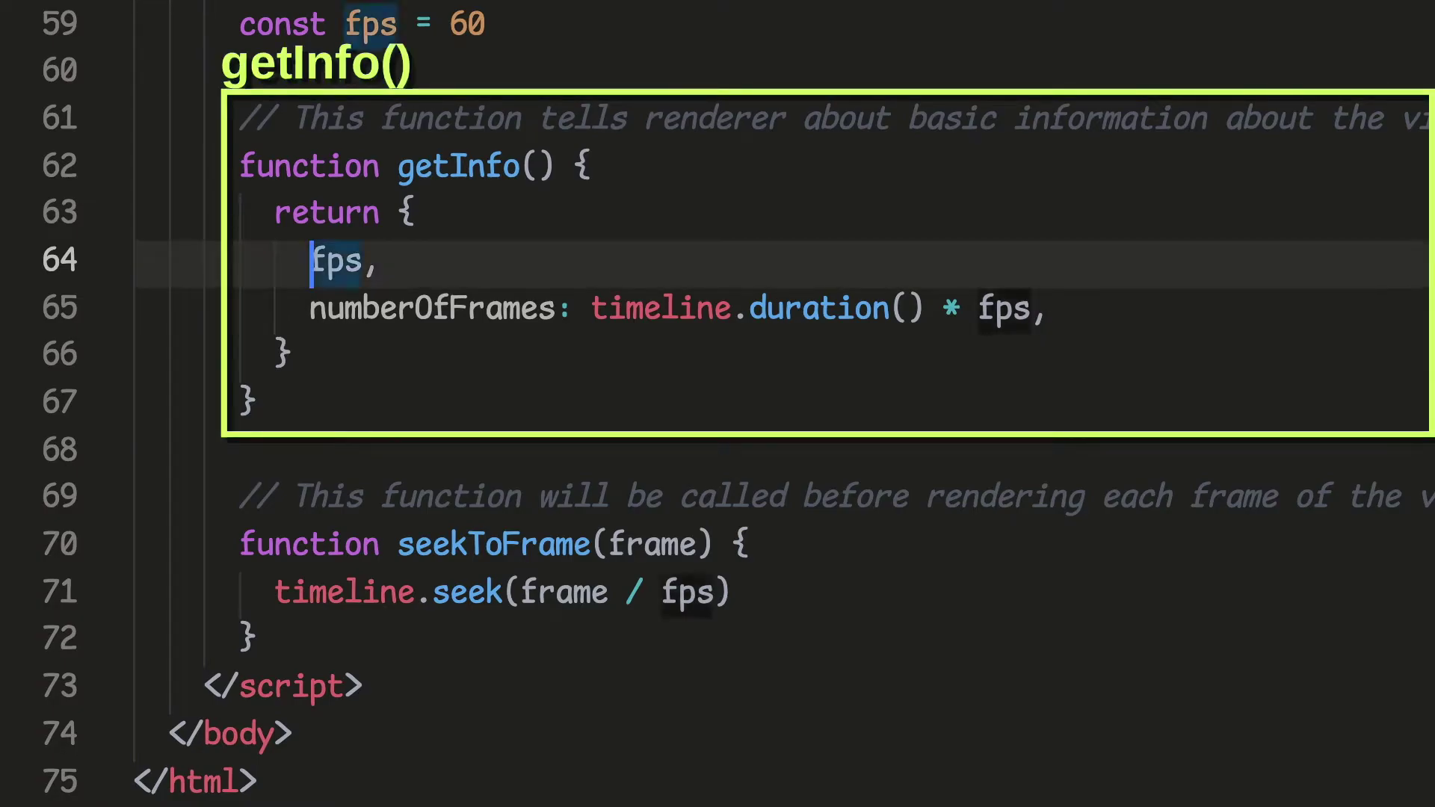
key(Down)
key(End)
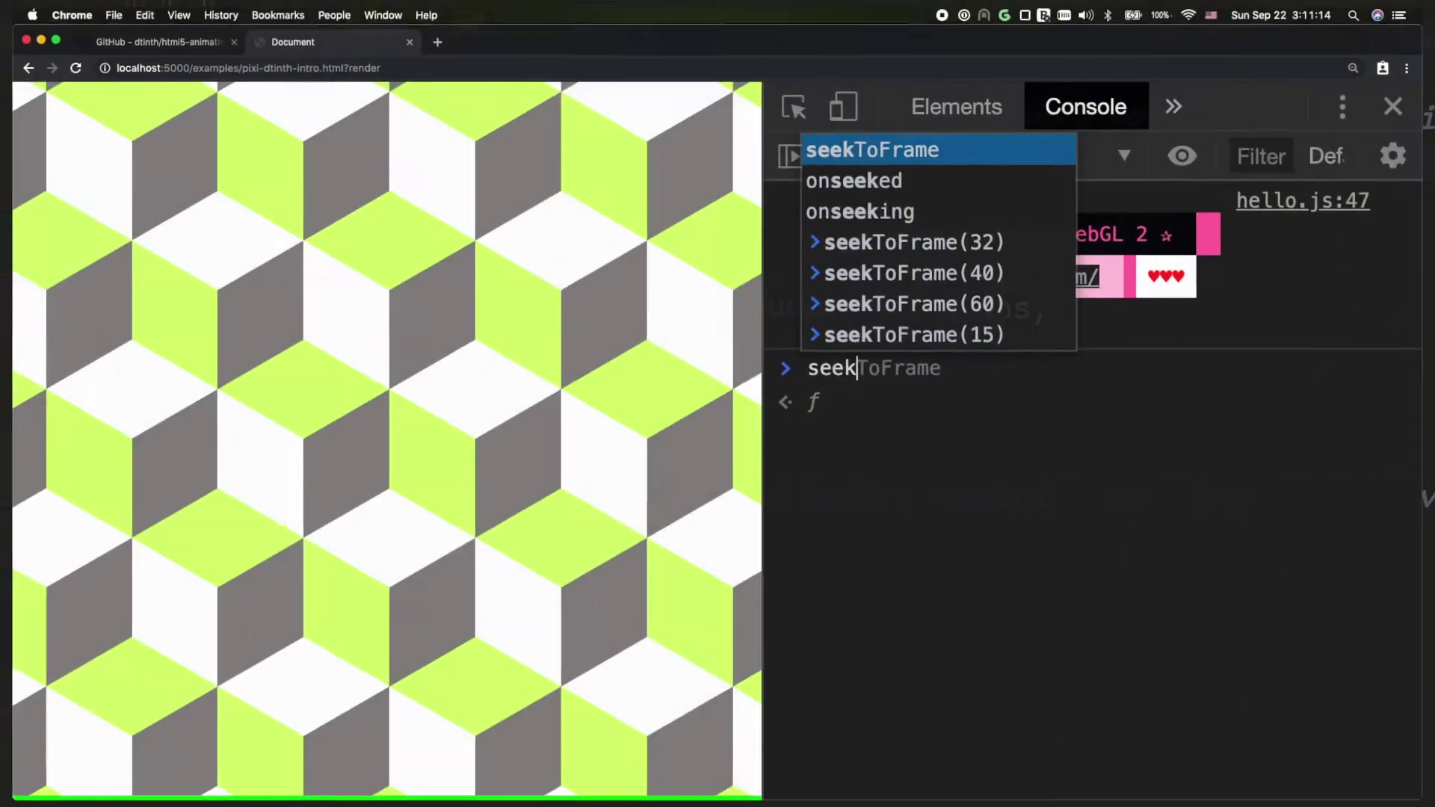
key(Tab)
text(()
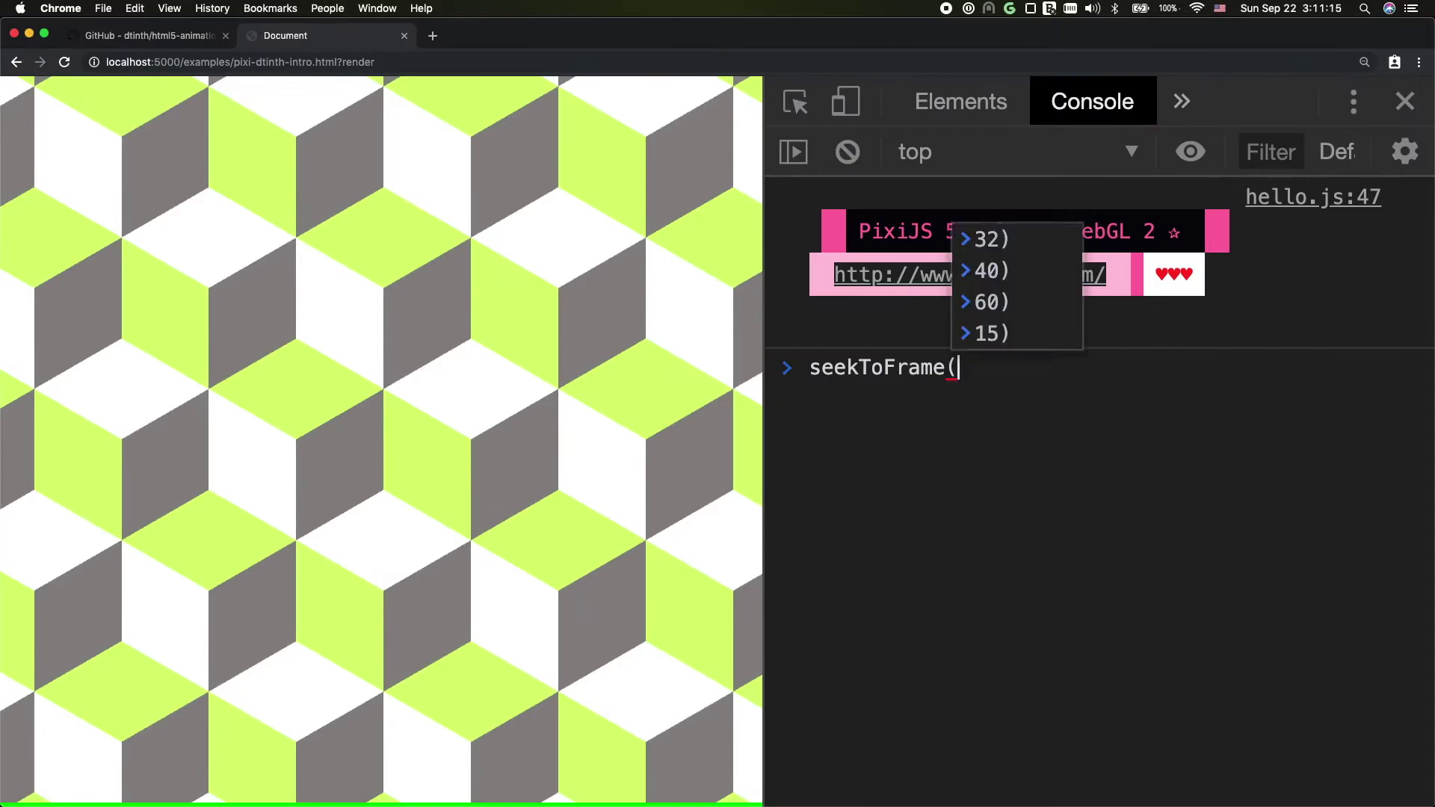
text(60)
- Seek the intro animation to frames 60, 40 and 32, then edit the recalled call for frame 33
key(Return)
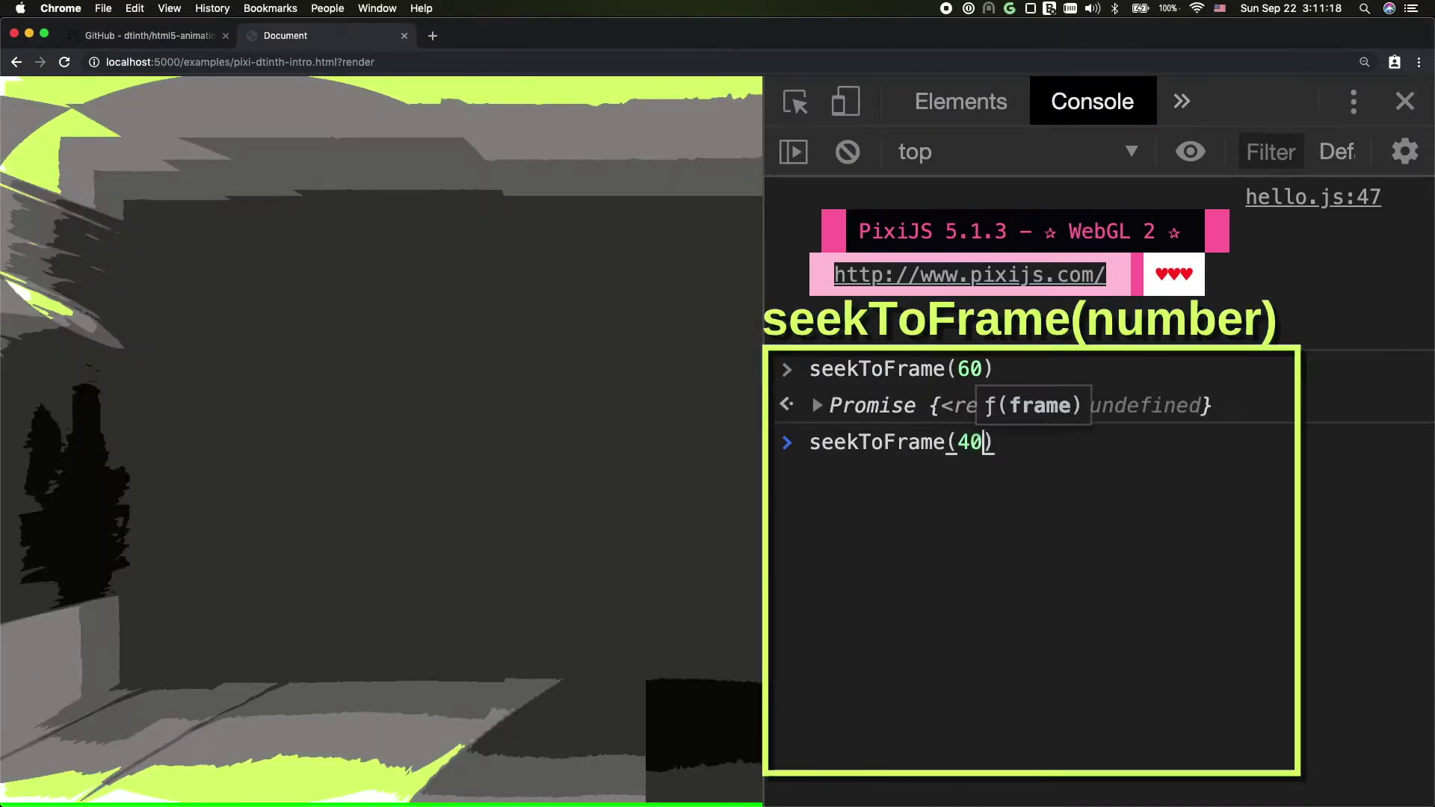
key(Return)
key(Return)
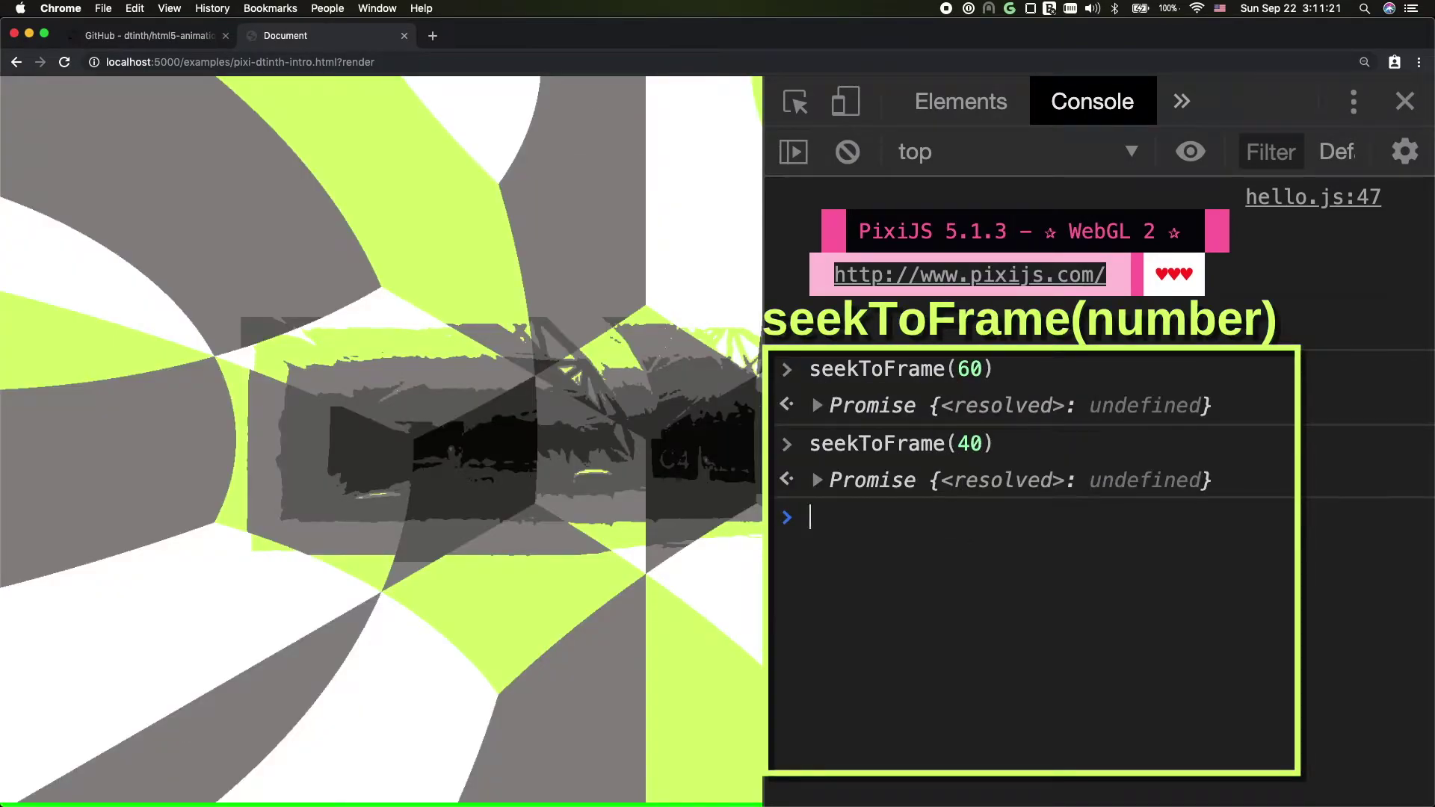
text(seekToFrame(32))
key(Up)
key(Left)
key(BackSpace)
text(3)
key(Return)
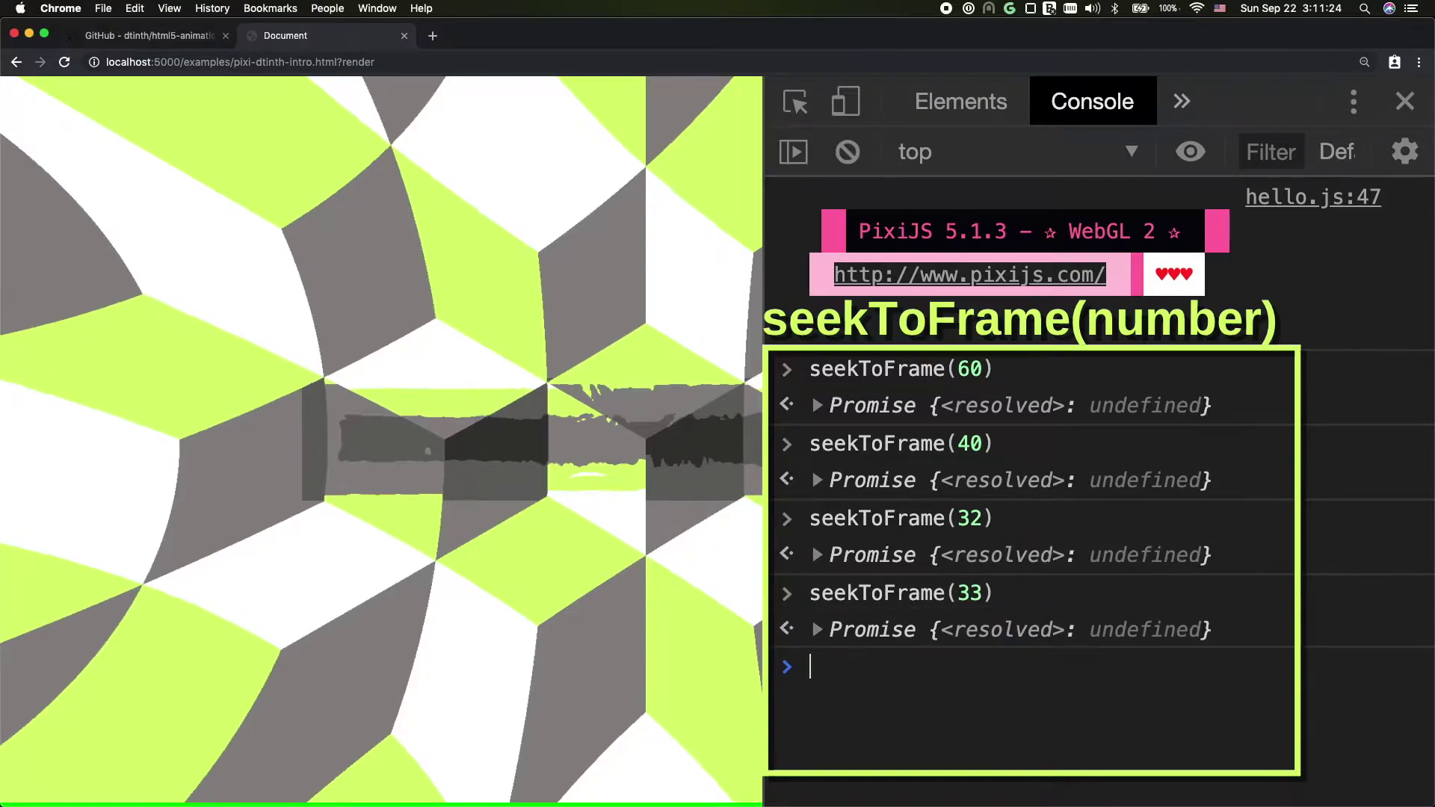
text(seekToFrame(34)
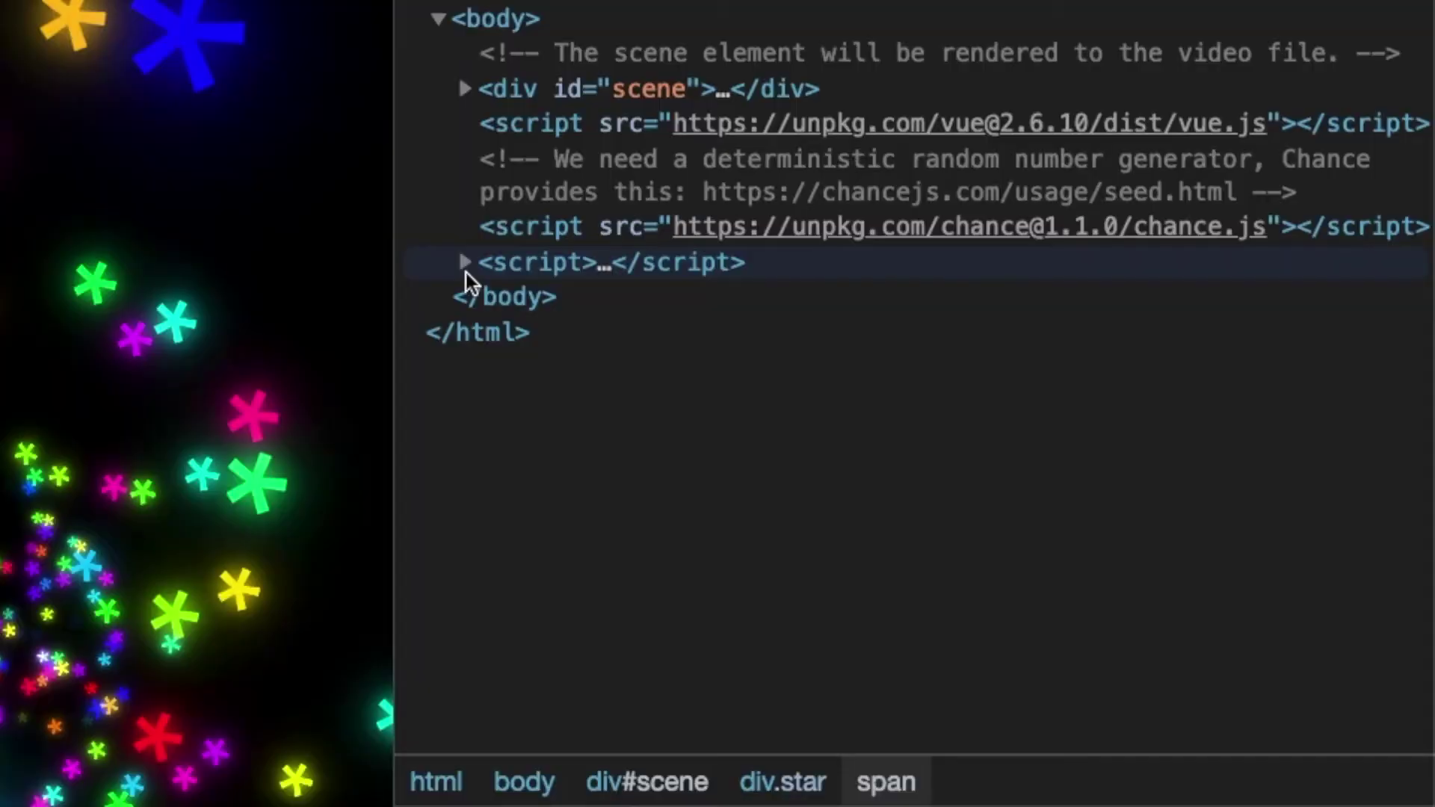
- View the starfield page's script, then Quick Look 'Title transparent.mov' in Finder
click(950, 295)
scroll(951, 301, down, 3)
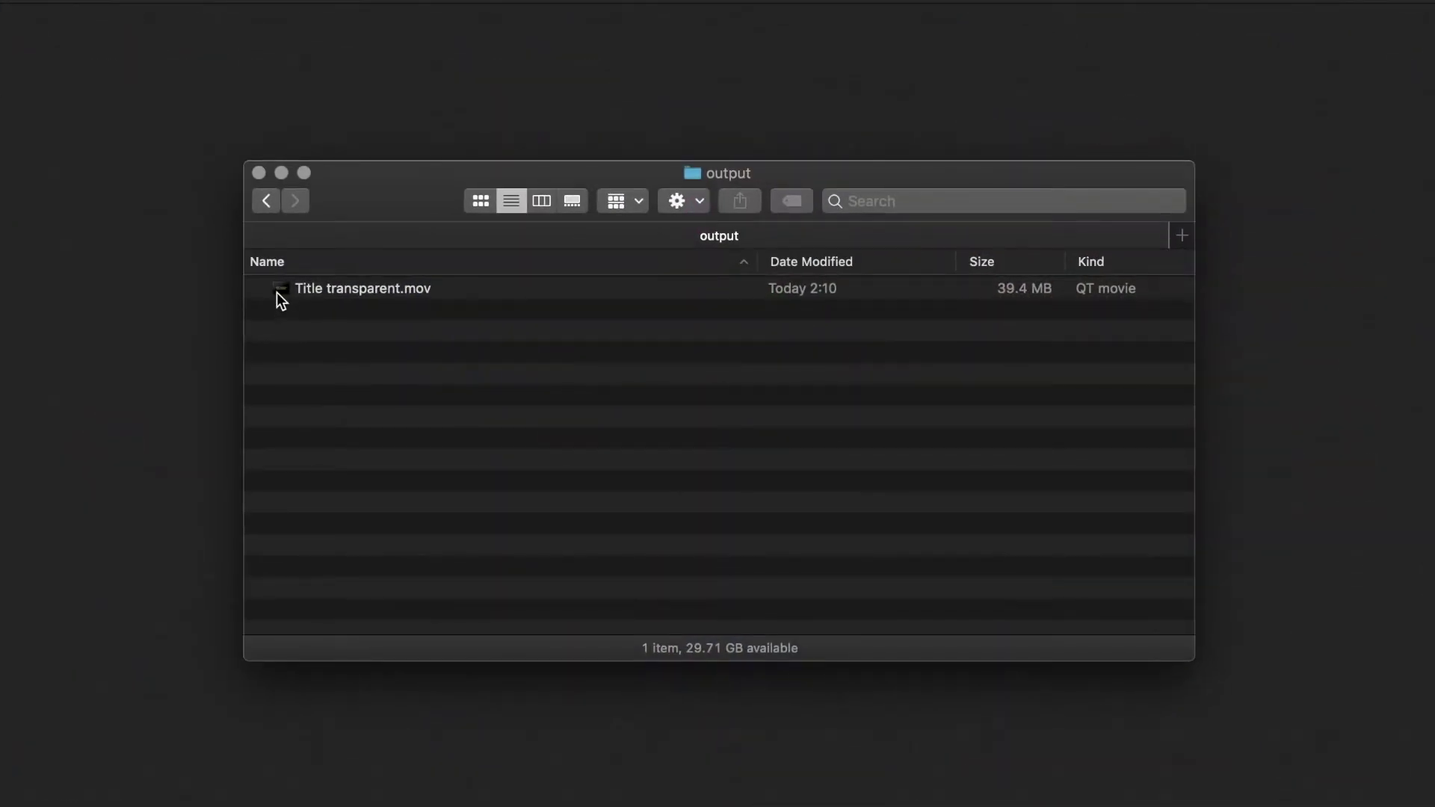
click(277, 293)
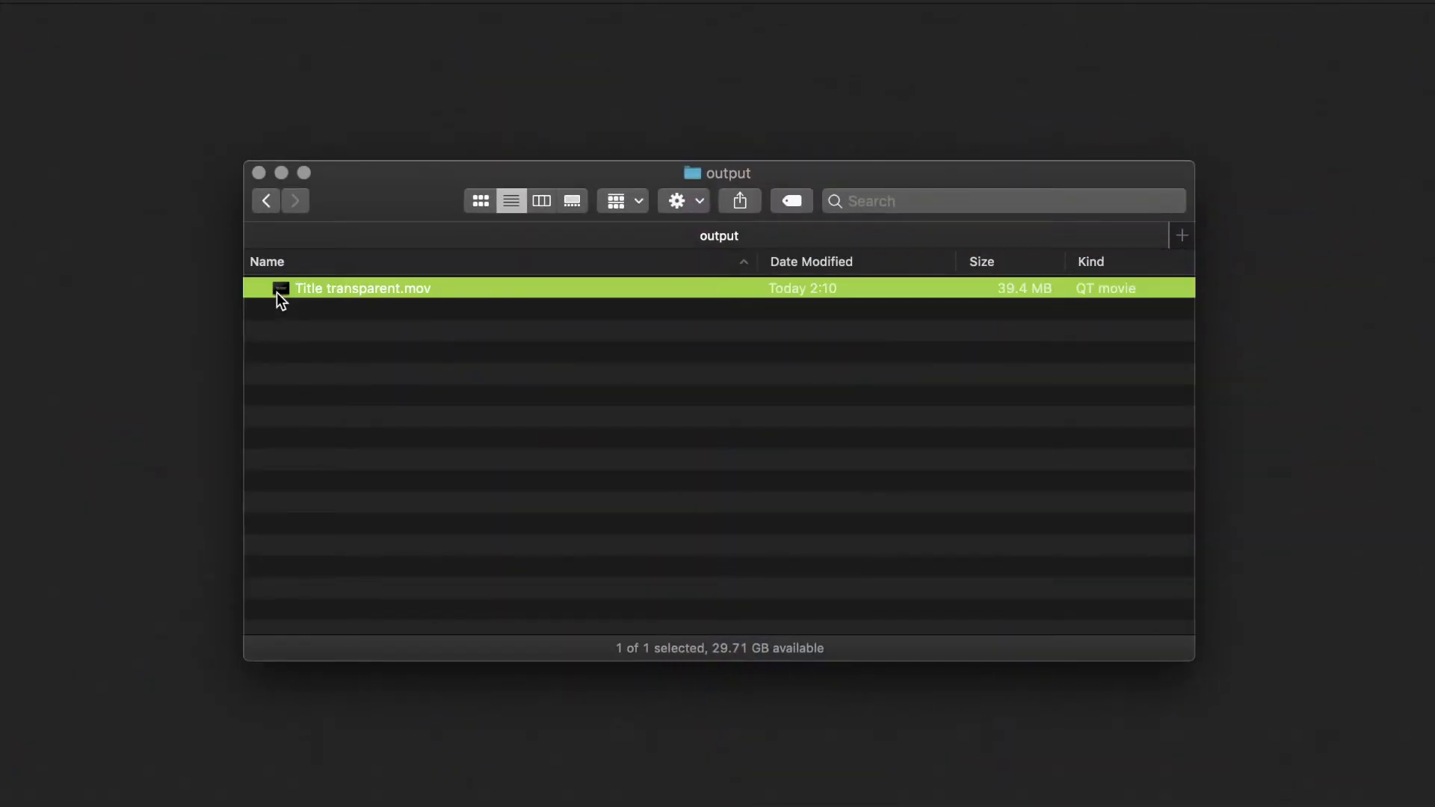
key(space)
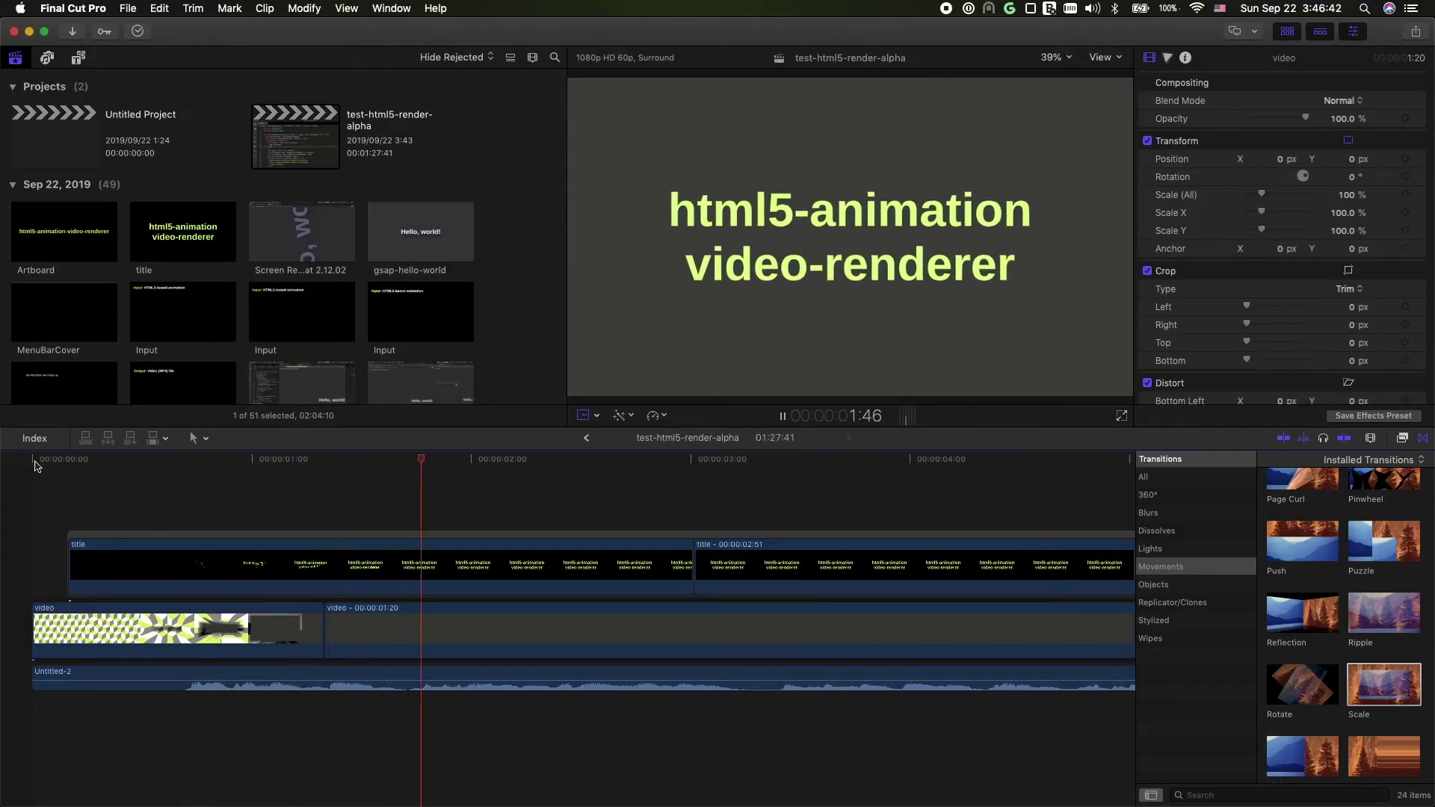
- Select the title clip and drag the title in the viewer to X −149, Y −220 px
click(223, 564)
drag(852, 239, 1022, 149)
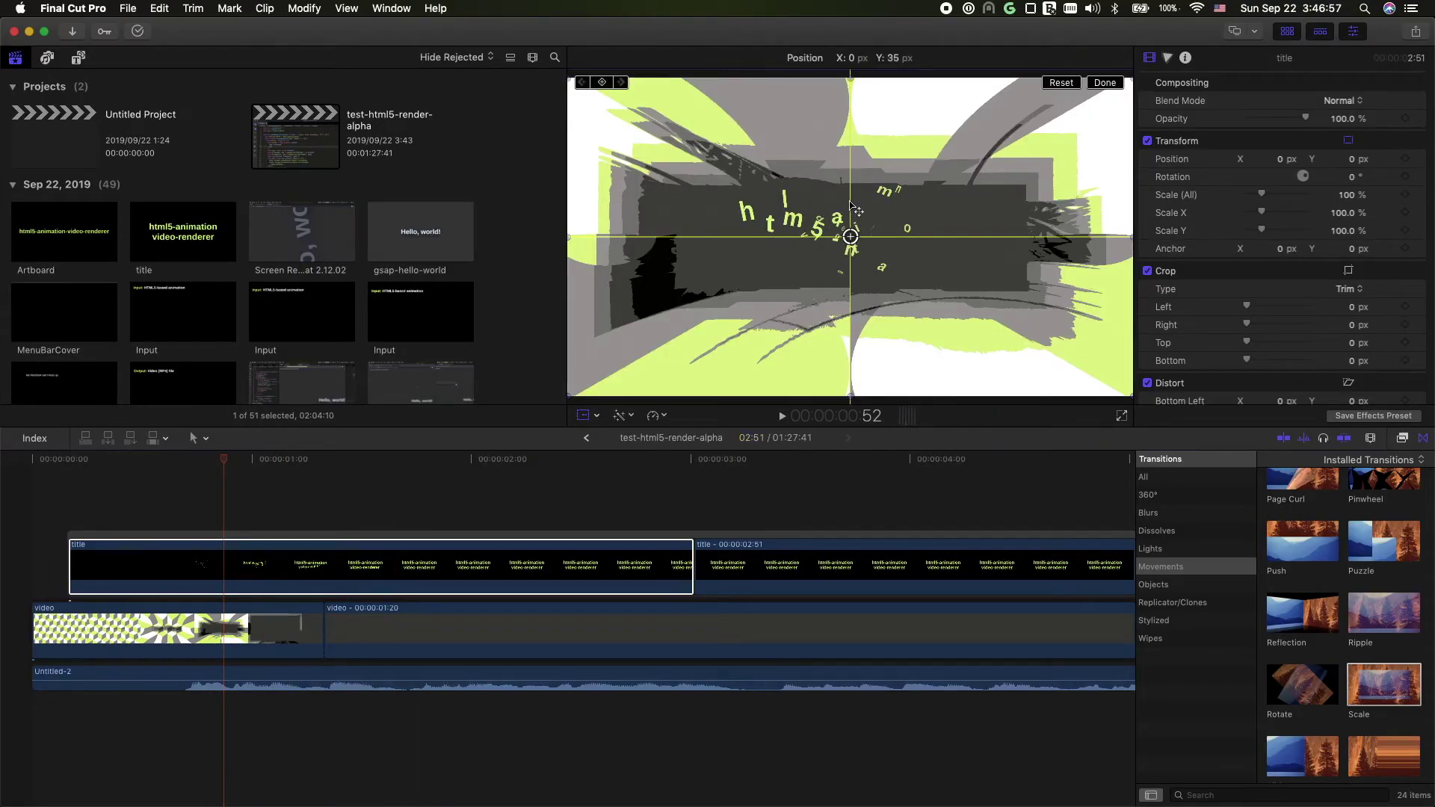